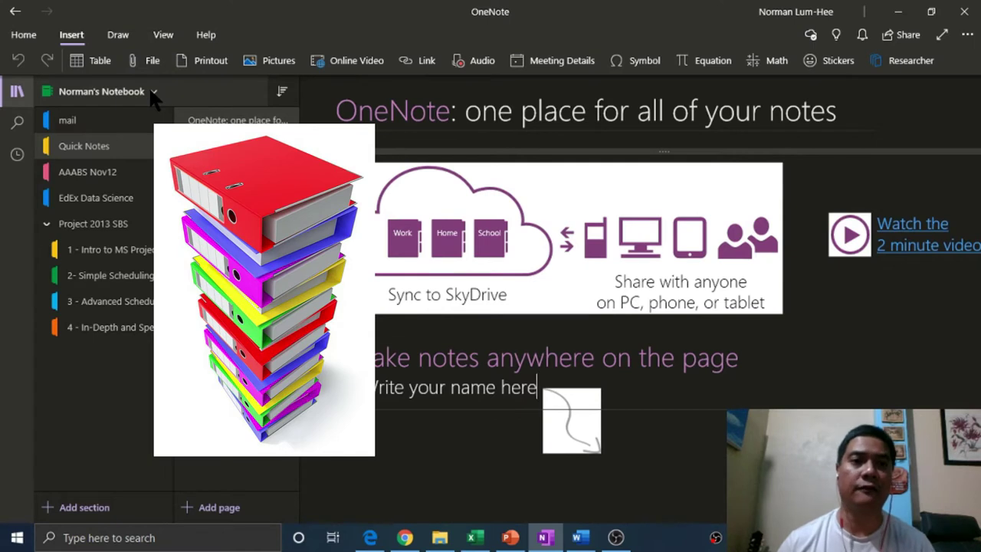
View the list of additional notebooks available to open, and close it without opening any.
{"action": "left_click", "coordinate": [153, 92]}
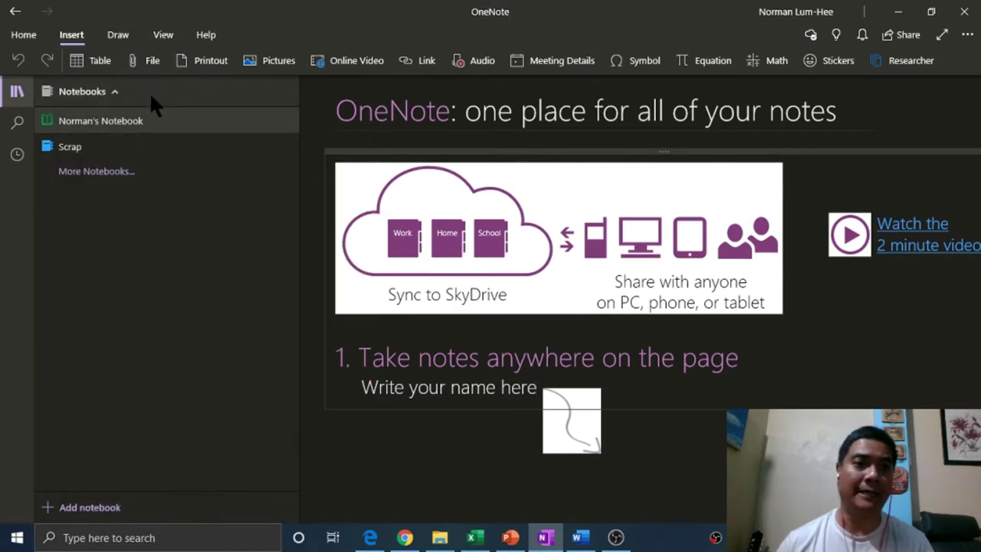
{"action": "left_click", "coordinate": [119, 174]}
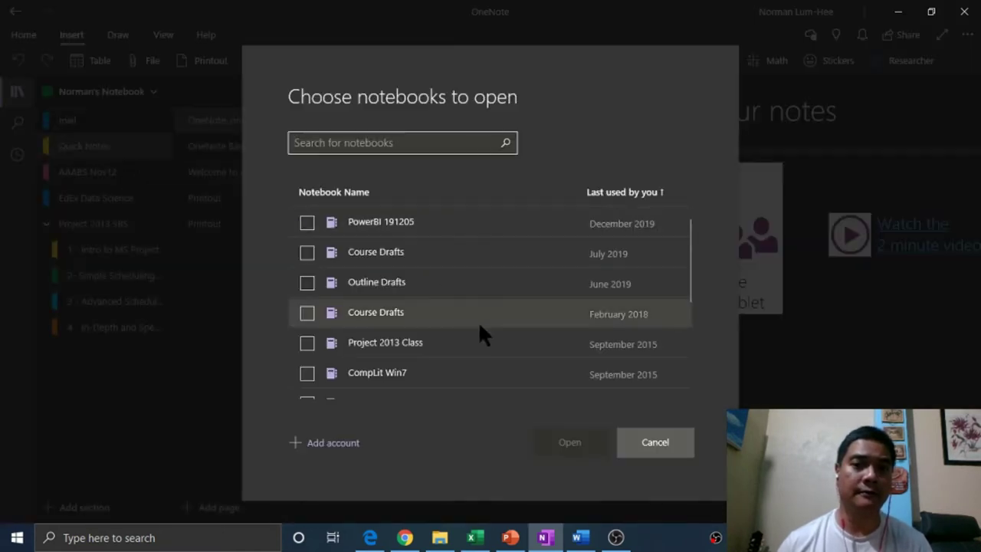
{"action": "left_click", "coordinate": [653, 442]}
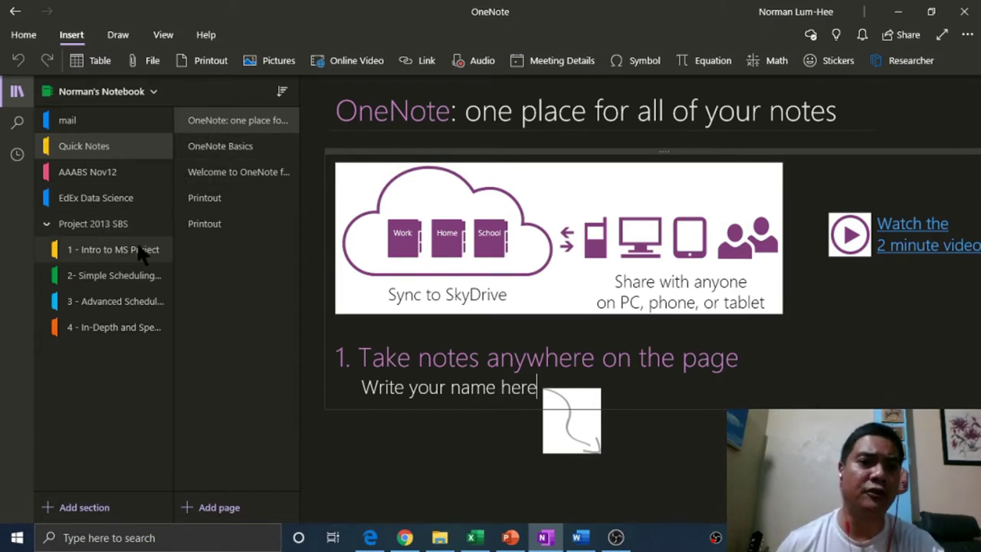
Toggle the Project 2013 SBS section group and view its section 1 - Intro to MS Project.
{"action": "left_click", "coordinate": [140, 215]}
{"action": "left_click", "coordinate": [131, 224]}
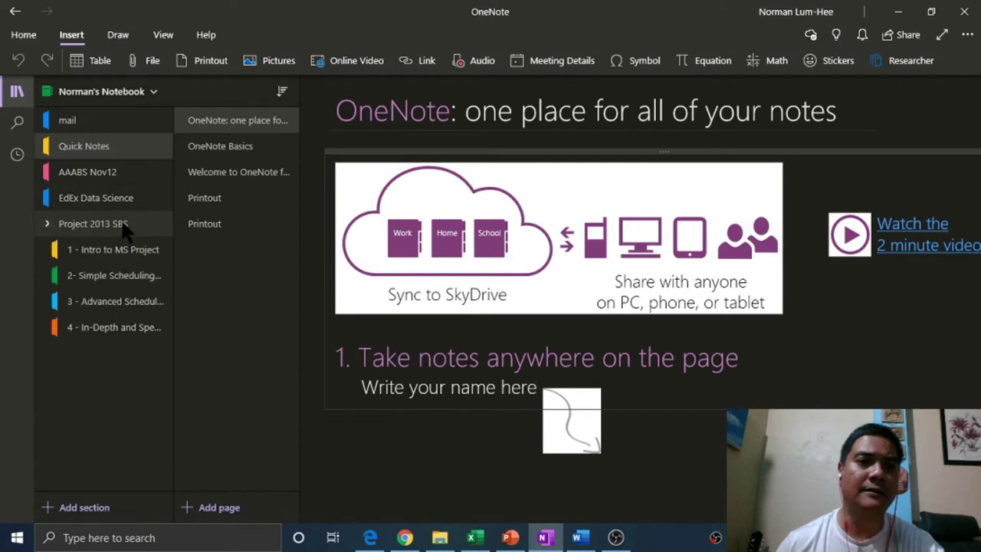
{"action": "left_click", "coordinate": [115, 250]}
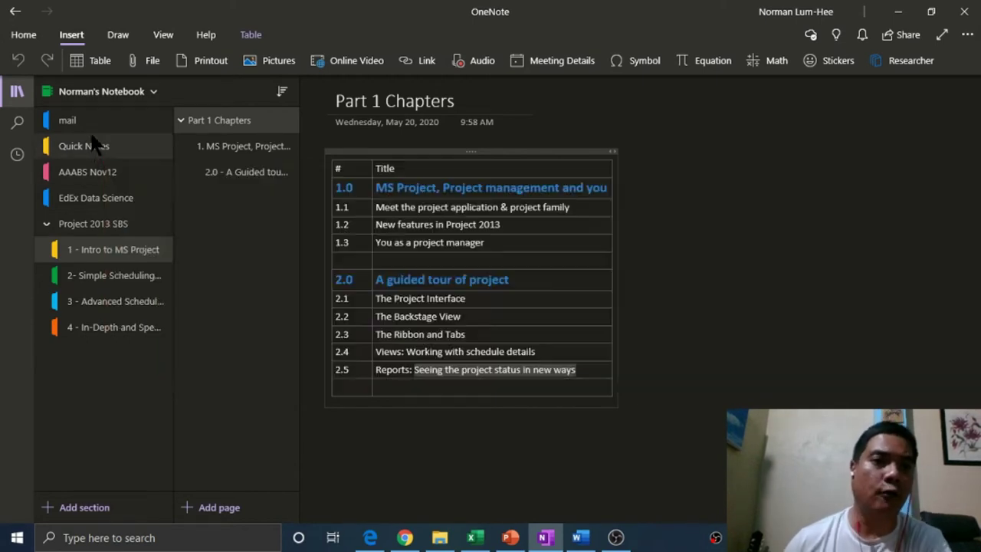
Return to the Quick Notes section and look through its page "OneNote: one place for all of your notes".
{"action": "left_click", "coordinate": [84, 146]}
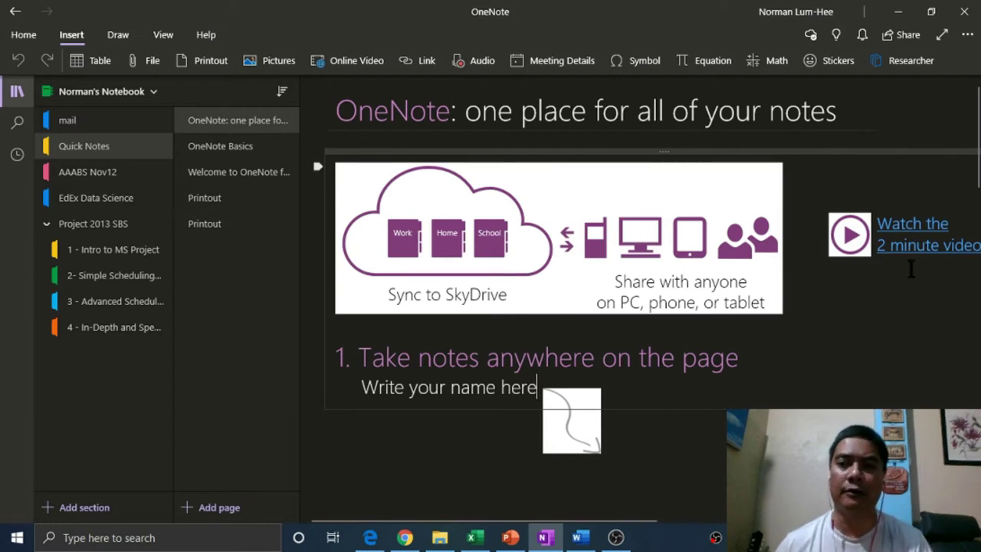
{"action": "scroll", "coordinate": [766, 264], "scroll_direction": "down", "scroll_amount": 10}
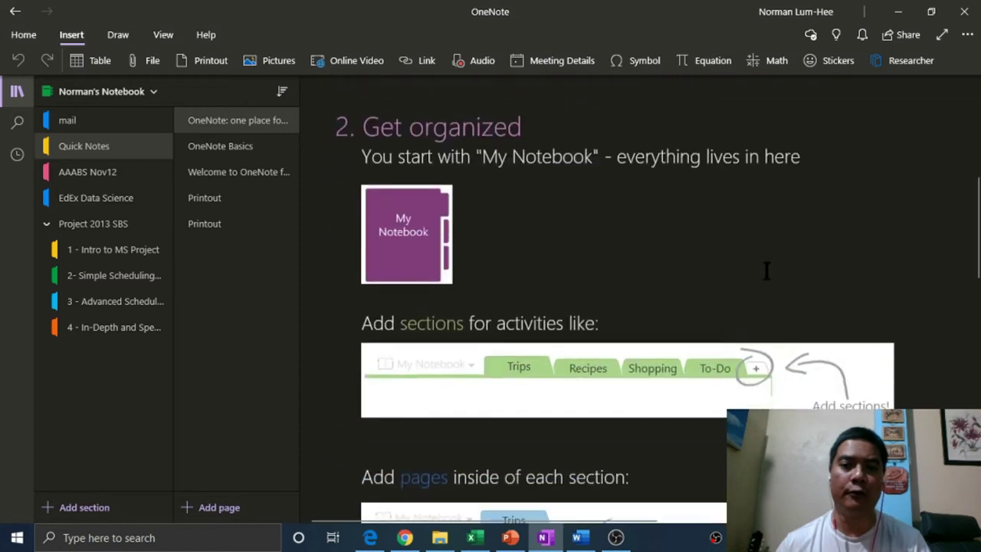
{"action": "scroll", "coordinate": [766, 272], "scroll_direction": "down", "scroll_amount": 10}
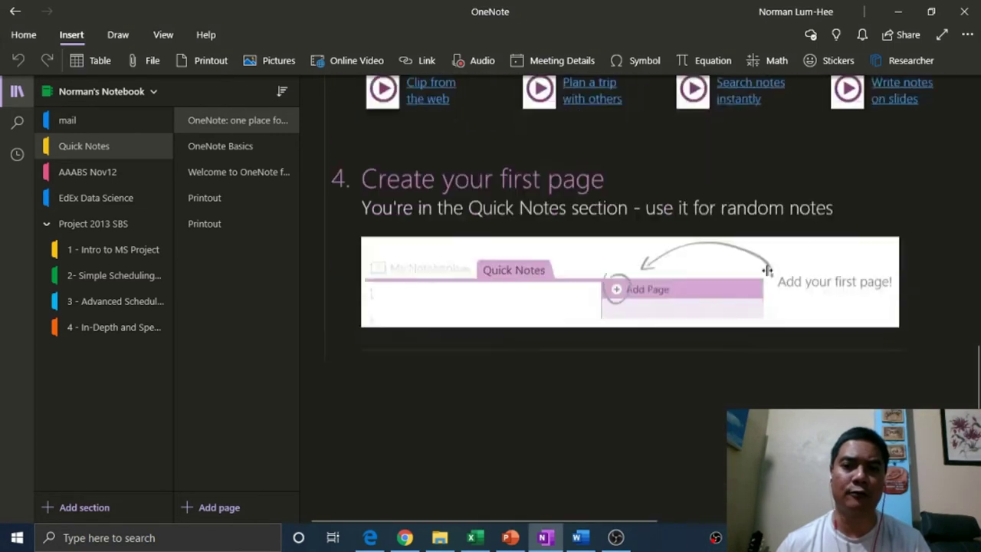
{"action": "scroll", "coordinate": [766, 269], "scroll_direction": "up", "scroll_amount": 20}
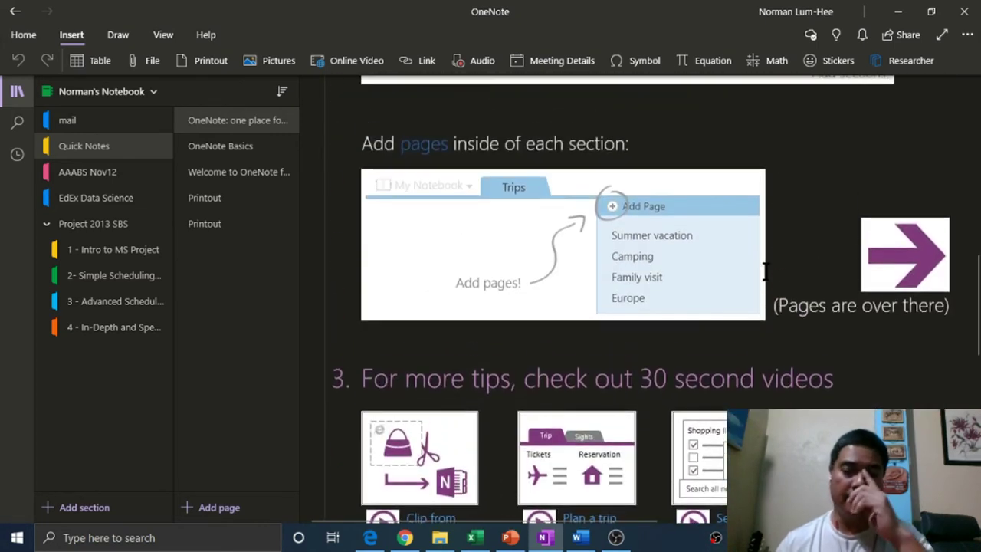
{"action": "scroll", "coordinate": [765, 271], "scroll_direction": "up", "scroll_amount": 3}
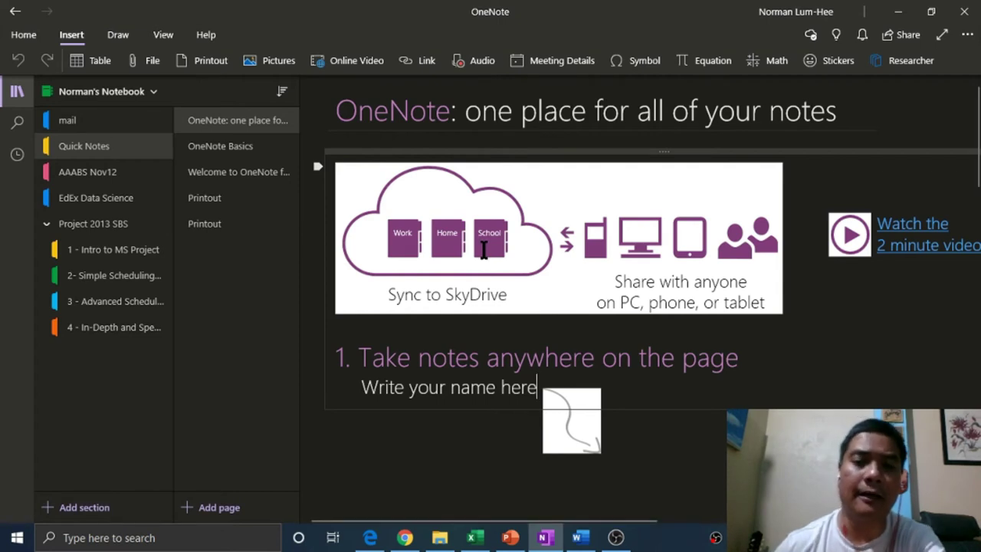
Switch to Edge to view the same notebook in OneNote online, and return to the OneNote app.
{"action": "left_click", "coordinate": [370, 539]}
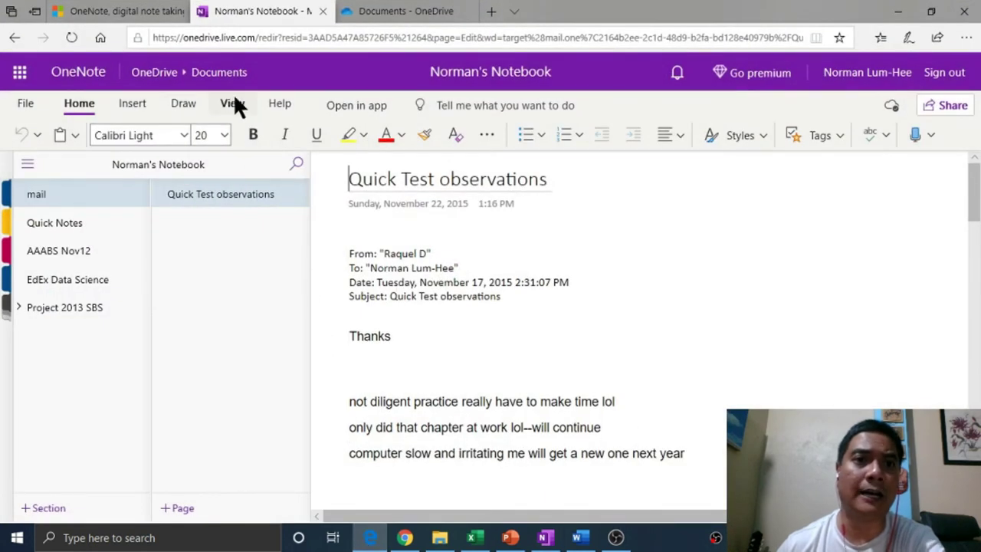
{"action": "left_click", "coordinate": [897, 11]}
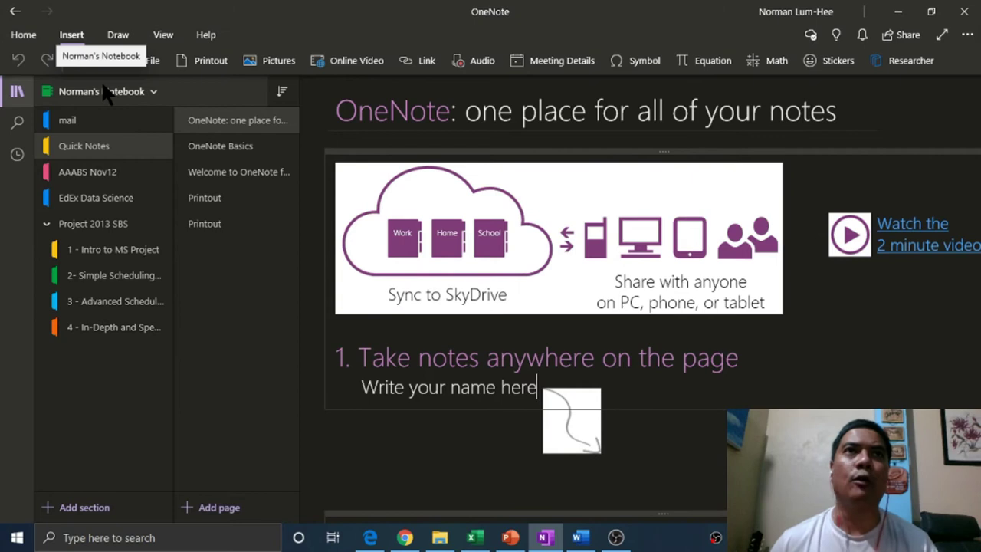
Review the notebook's email invitation sharing options, including the Can edit and Can view permissions, and dismiss them.
{"action": "left_click", "coordinate": [891, 34]}
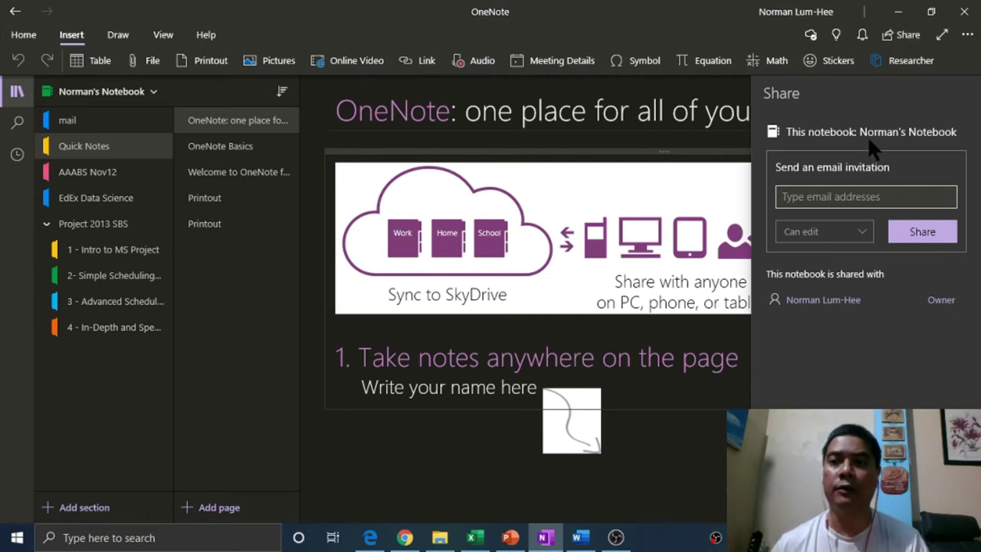
{"action": "left_click", "coordinate": [852, 196]}
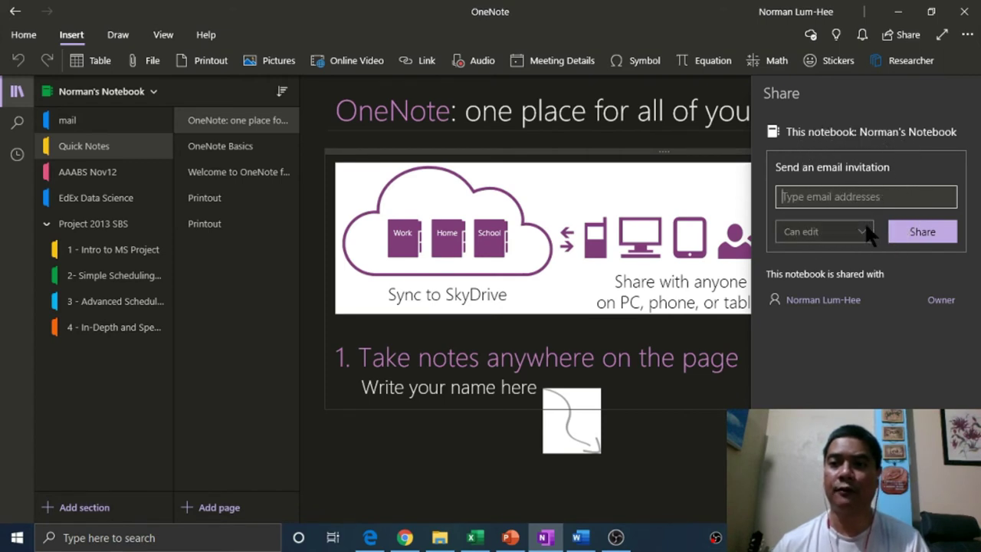
{"action": "left_click", "coordinate": [864, 222]}
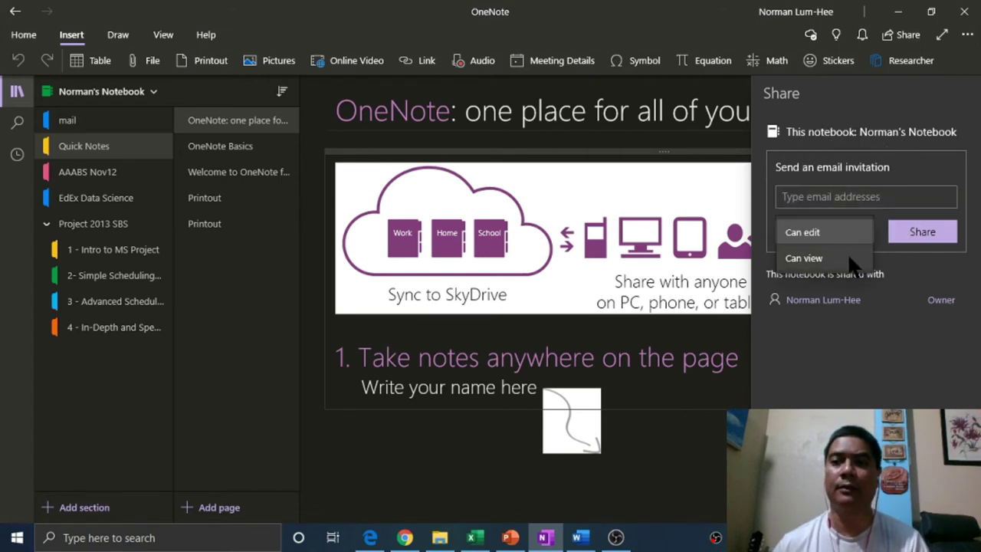
{"action": "left_click", "coordinate": [852, 307]}
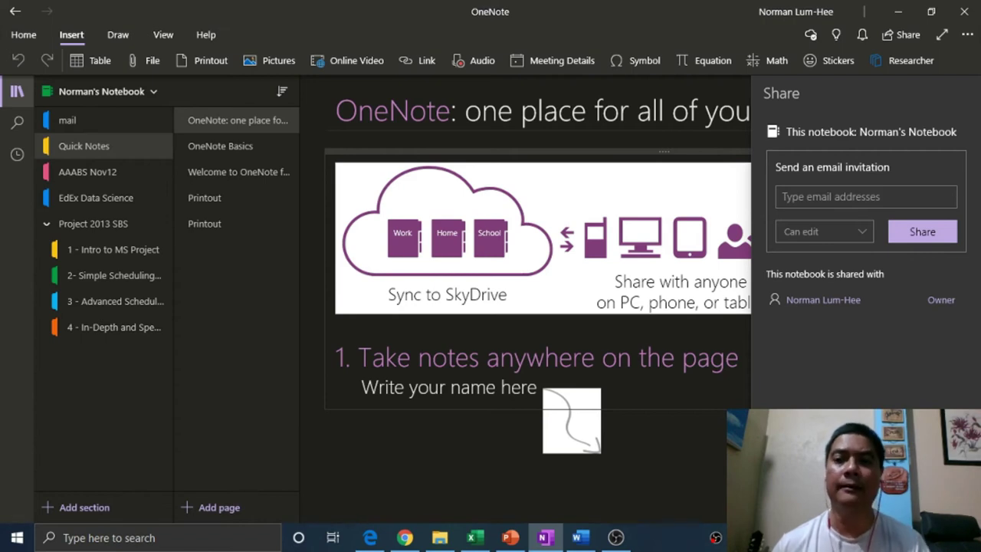
{"action": "left_click", "coordinate": [701, 461]}
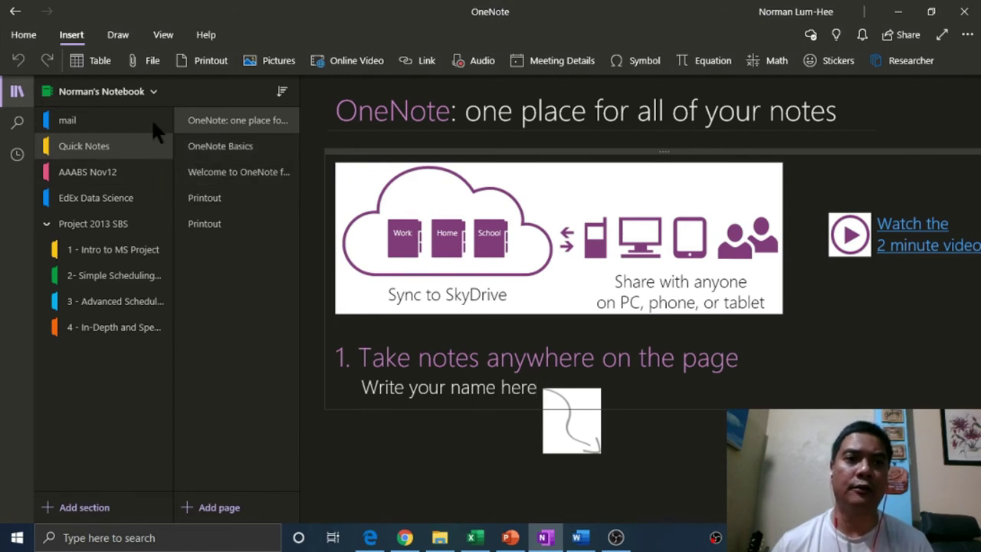
View the notebook list with its option for adding a notebook, and return to the current notebook.
{"action": "left_click", "coordinate": [153, 92]}
{"action": "left_click", "coordinate": [108, 502]}
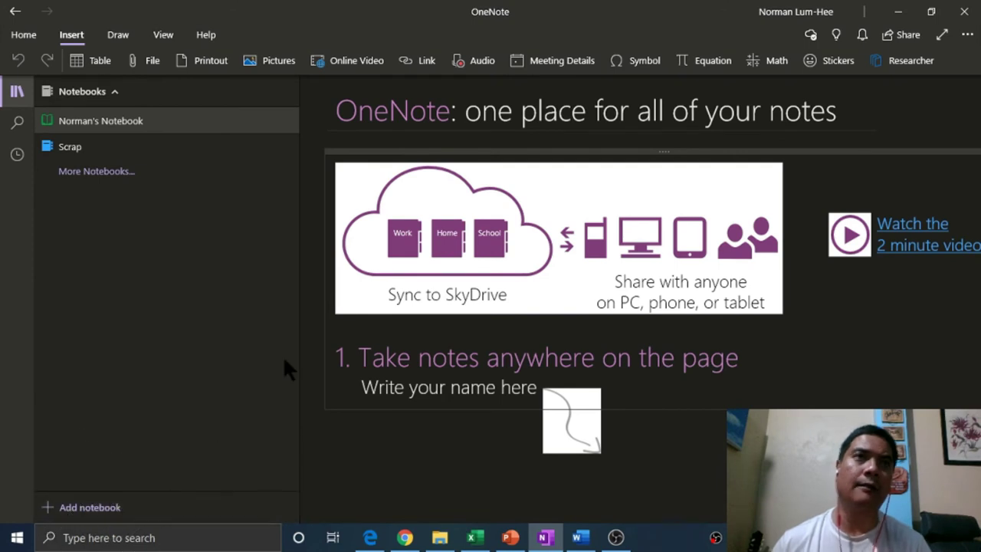
{"action": "left_click", "coordinate": [118, 92]}
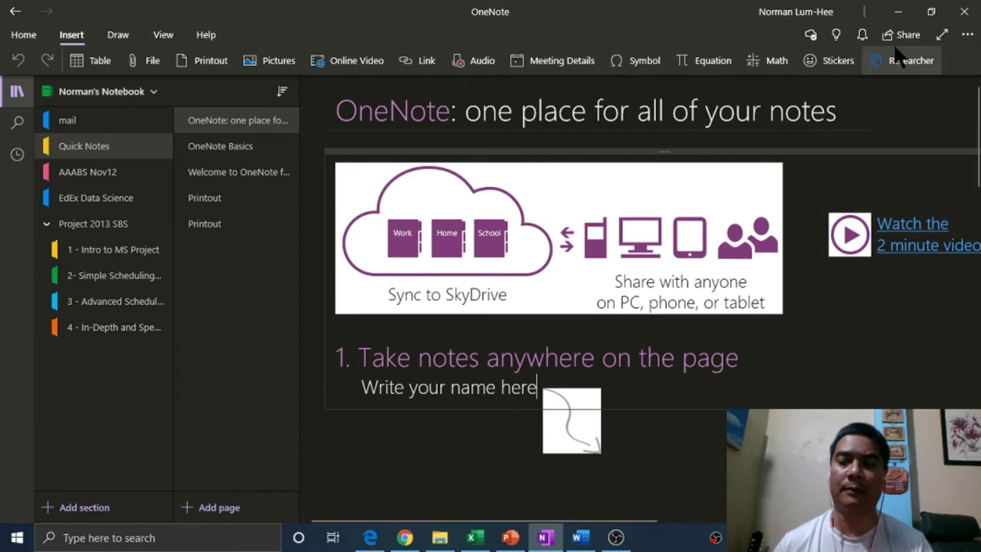
Switch to the online notebook in Edge and open its Send Link sharing dialog.
{"action": "left_click", "coordinate": [898, 14]}
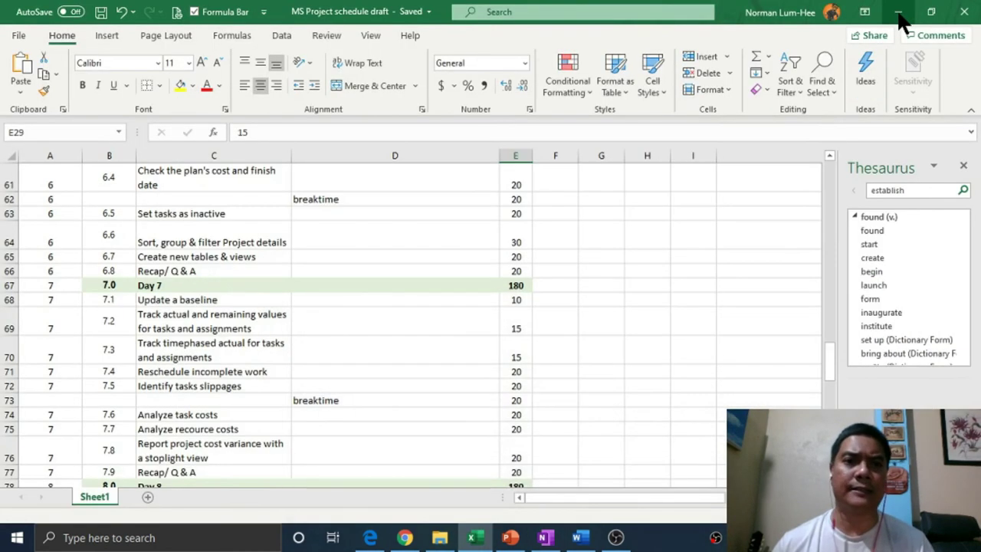
{"action": "left_click", "coordinate": [405, 537]}
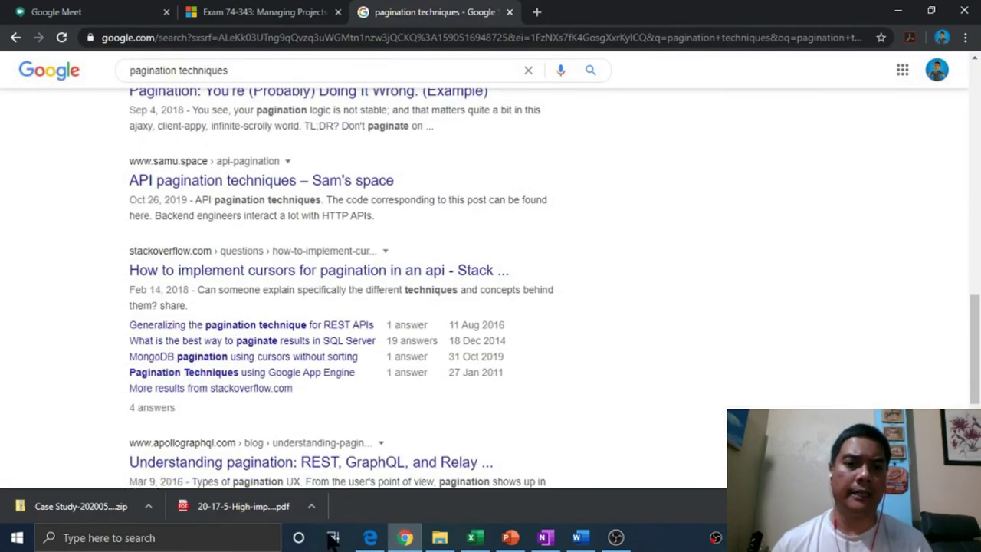
{"action": "left_click", "coordinate": [370, 538]}
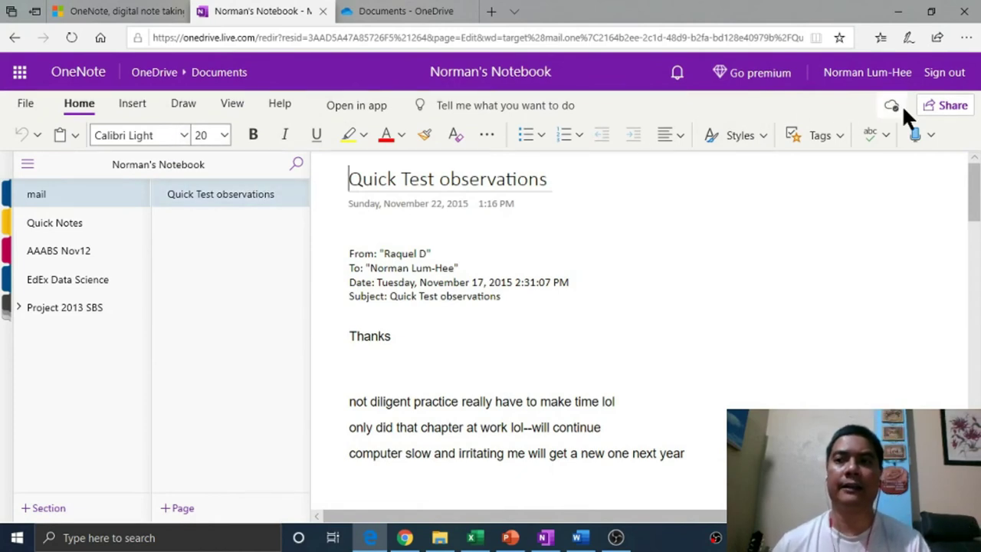
{"action": "left_click", "coordinate": [925, 103]}
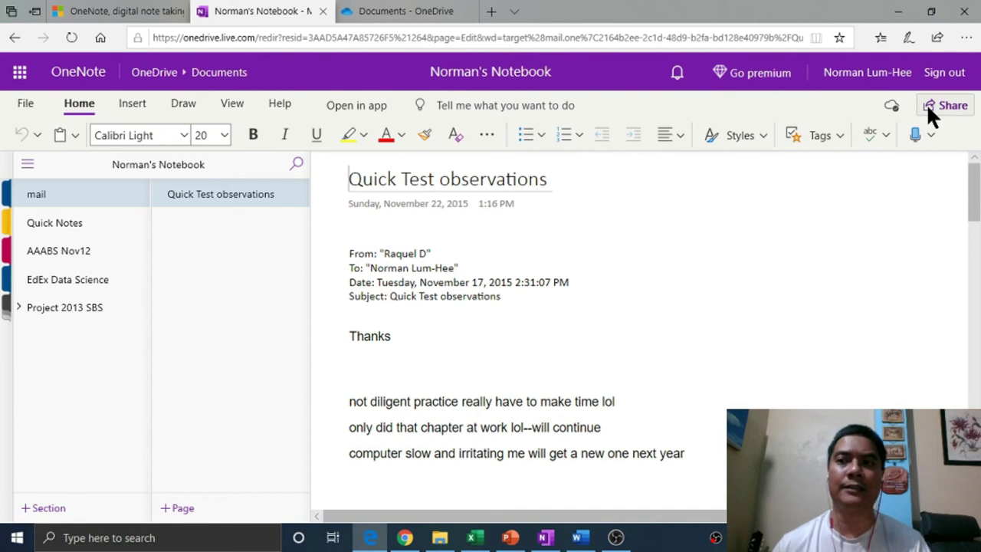
{"action": "left_click", "coordinate": [925, 103]}
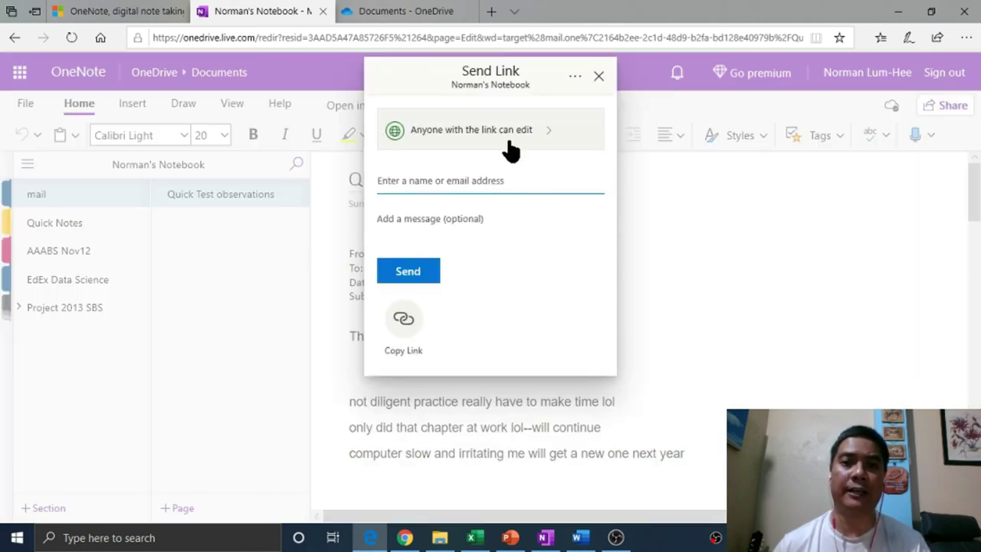
Review the link settings for editing, expiration date and password, cancel them, and return to the recipient field.
{"action": "left_click", "coordinate": [526, 145]}
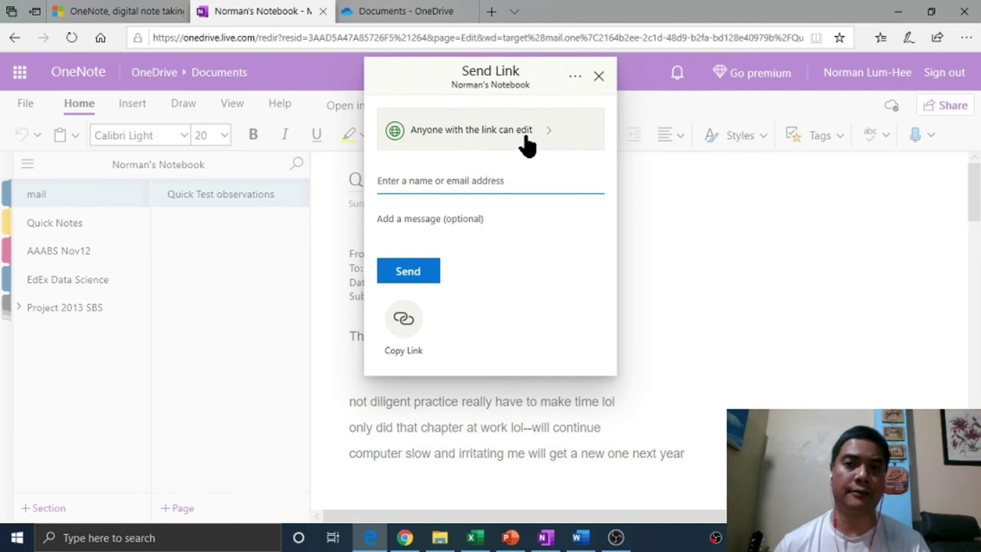
{"action": "left_click", "coordinate": [546, 142]}
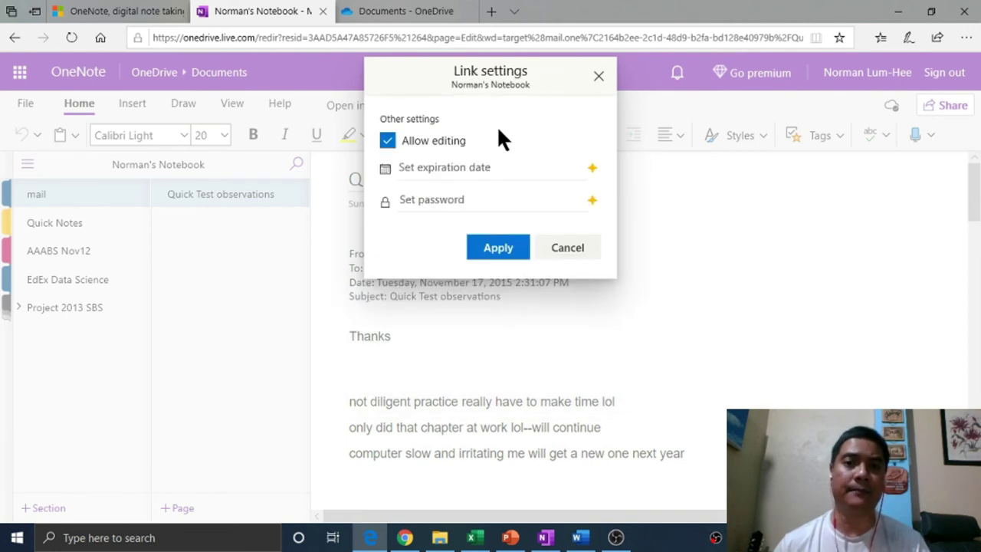
{"action": "left_click", "coordinate": [446, 151]}
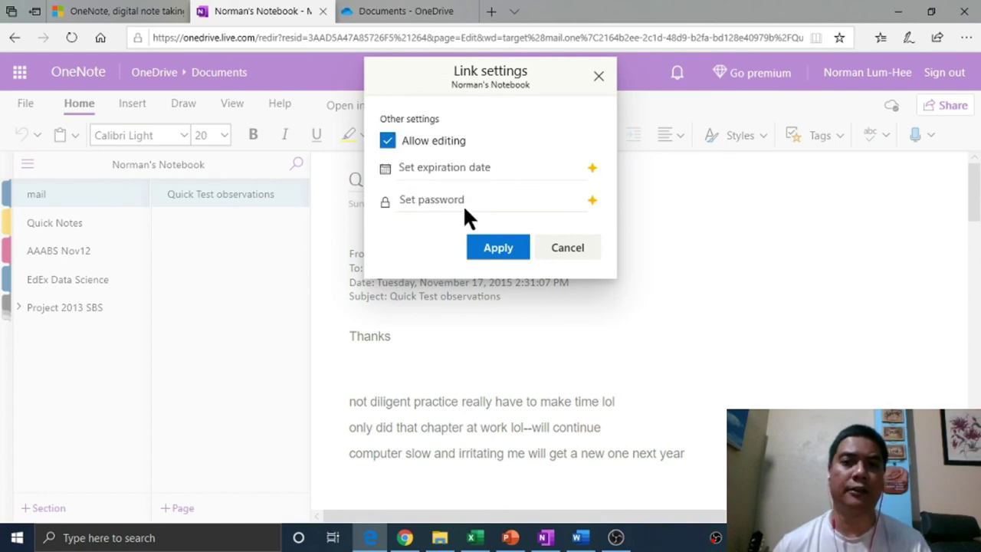
{"action": "left_click", "coordinate": [560, 248]}
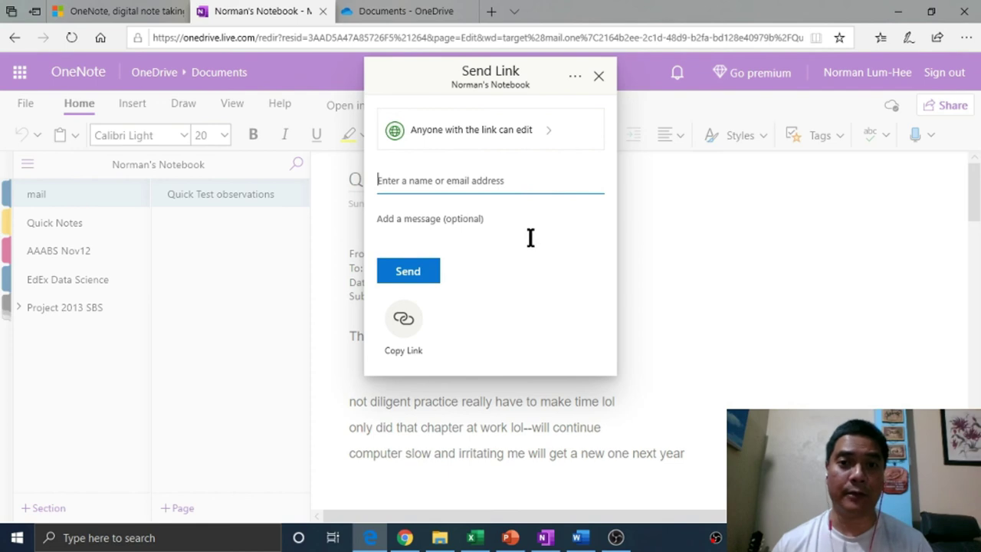
{"action": "left_click", "coordinate": [458, 184]}
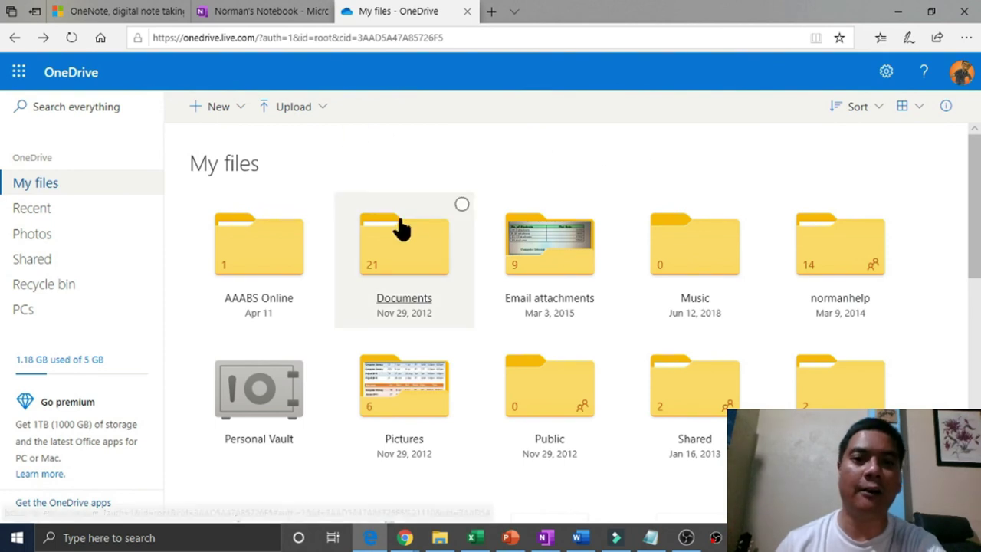
Open the Documents folder in OneDrive and bring up the sharing dialog for the Course Drafts notebook.
{"action": "left_click", "coordinate": [409, 240]}
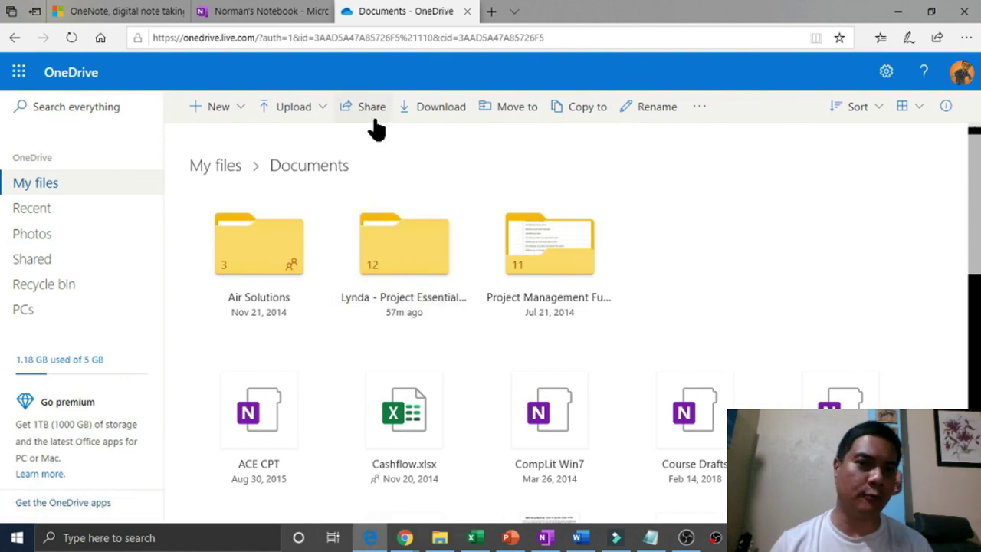
{"action": "scroll", "coordinate": [429, 192], "scroll_direction": "down", "scroll_amount": 1}
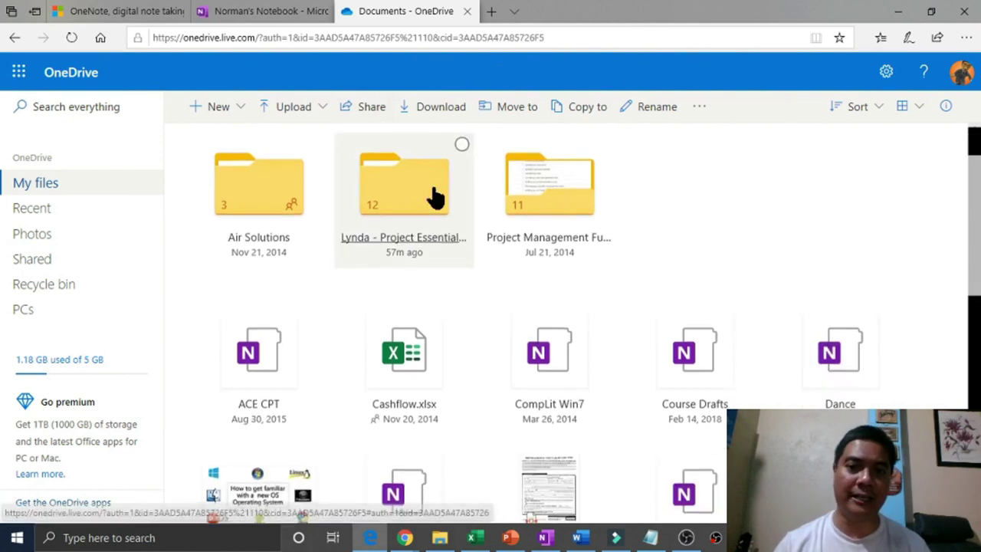
{"action": "left_click", "coordinate": [603, 310]}
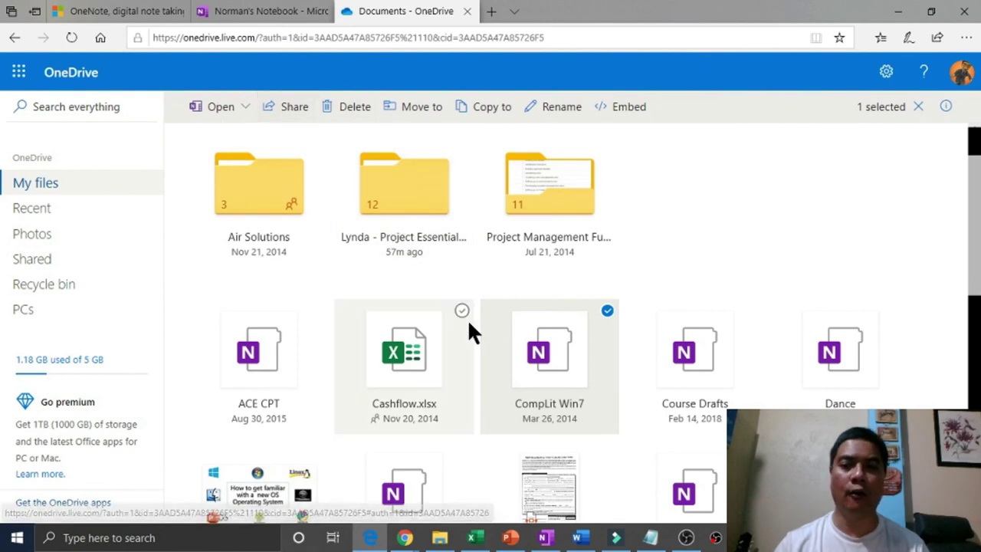
{"action": "right_click", "coordinate": [702, 349]}
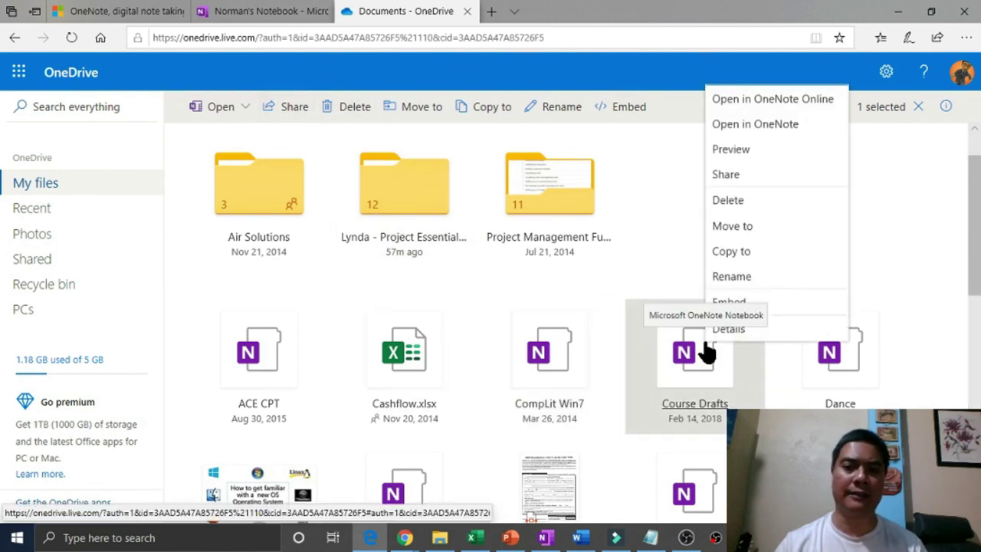
{"action": "left_click", "coordinate": [737, 174]}
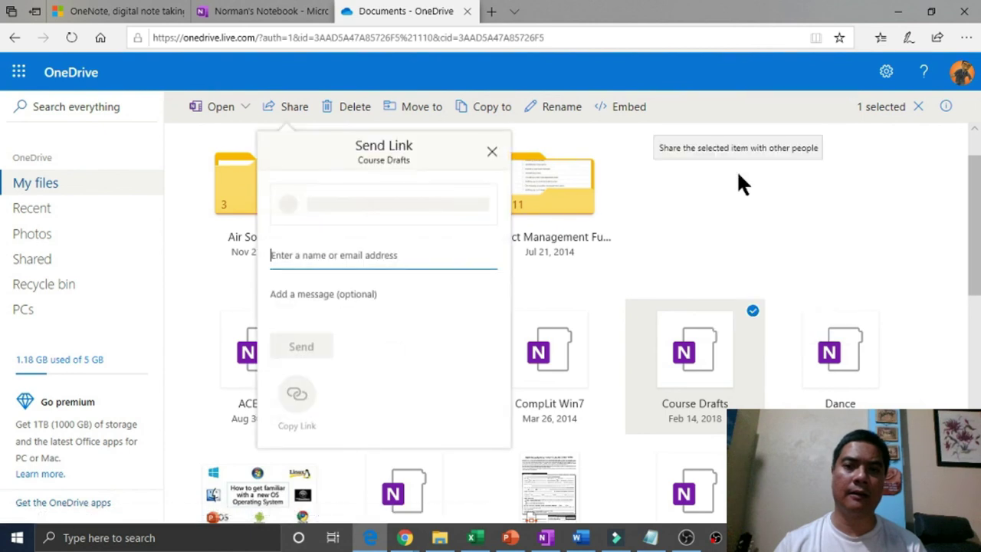